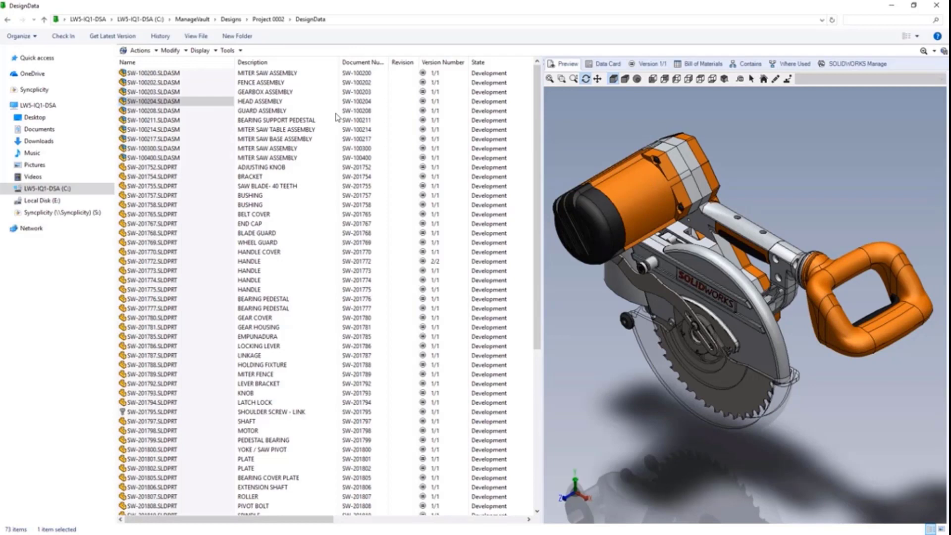
Show the head assembly's Bill of Materials tab in the PDM preview pane
click(697, 65)
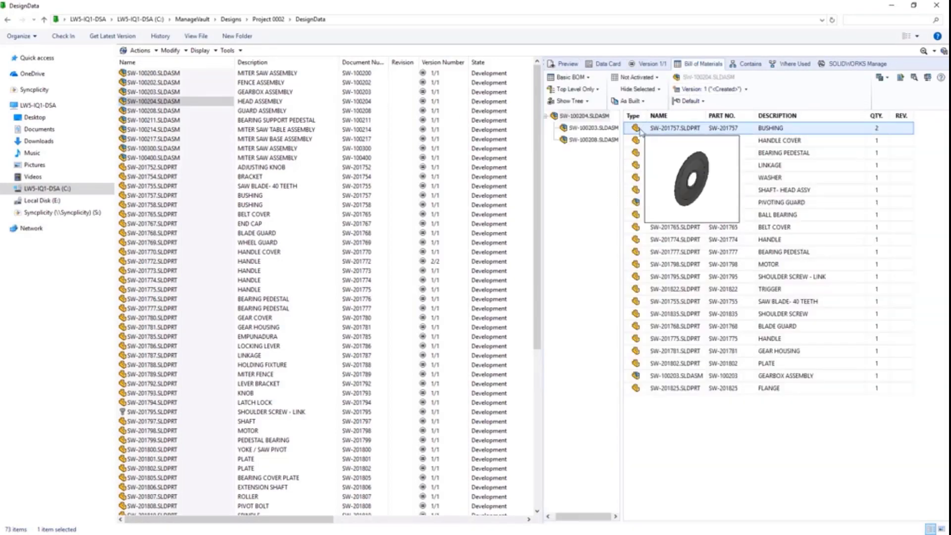
mouse_move(769, 165)
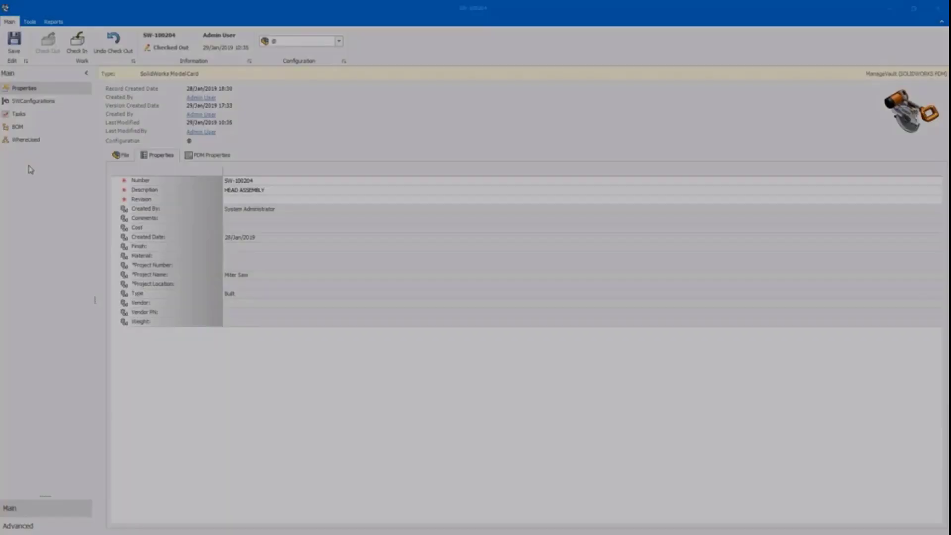
Add THREAD LOCK 242 (CM0001) and 16 Guage Wire (CM0003, qty 3) from Library > Commodity, then save
click(20, 127)
scroll(199, 188, down, 5)
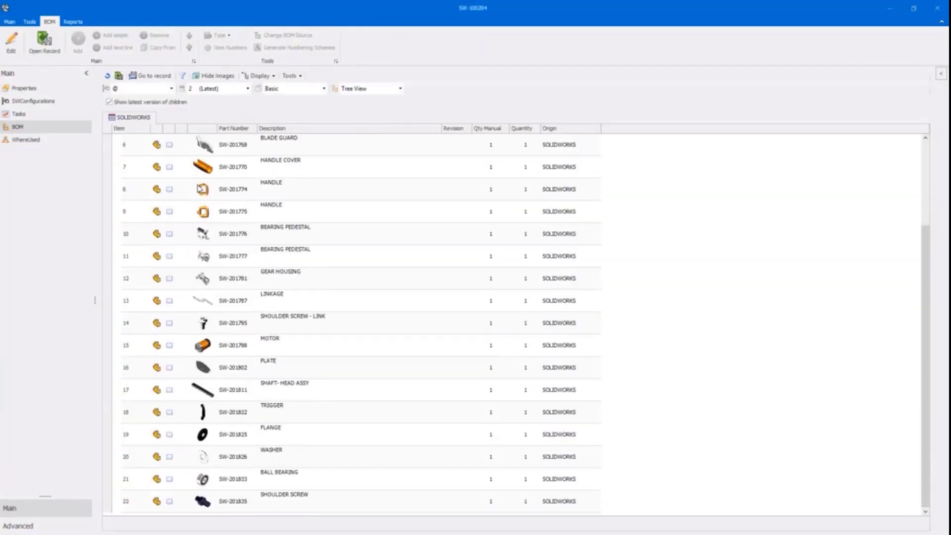
click(11, 42)
click(102, 40)
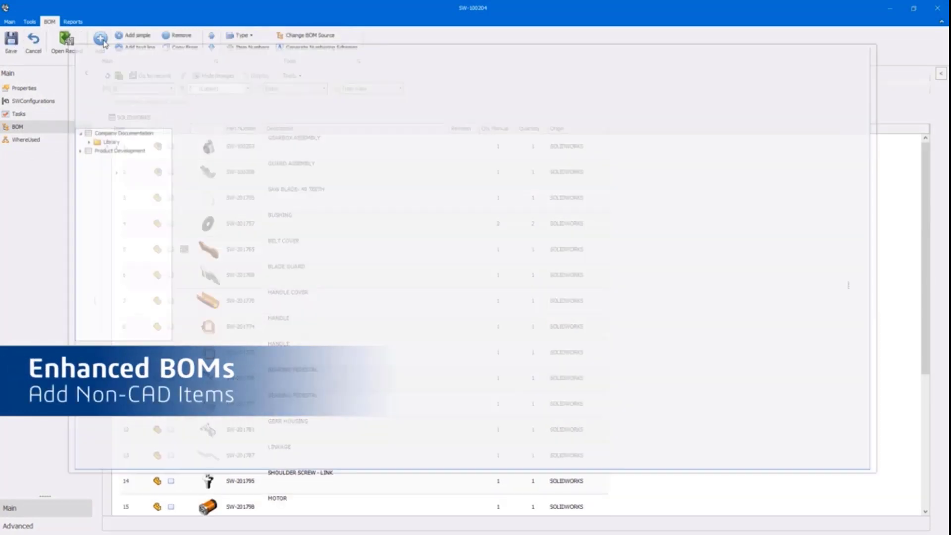
click(84, 140)
click(122, 150)
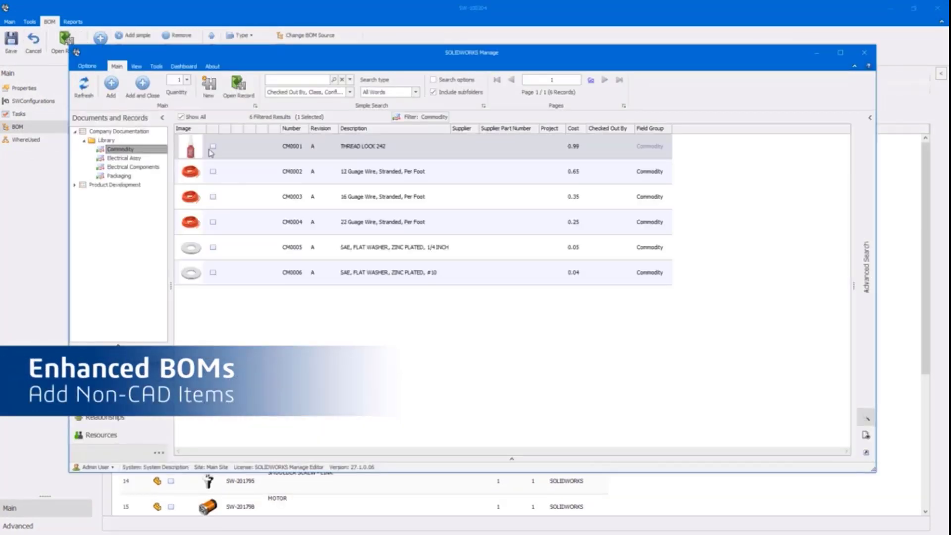
click(242, 147)
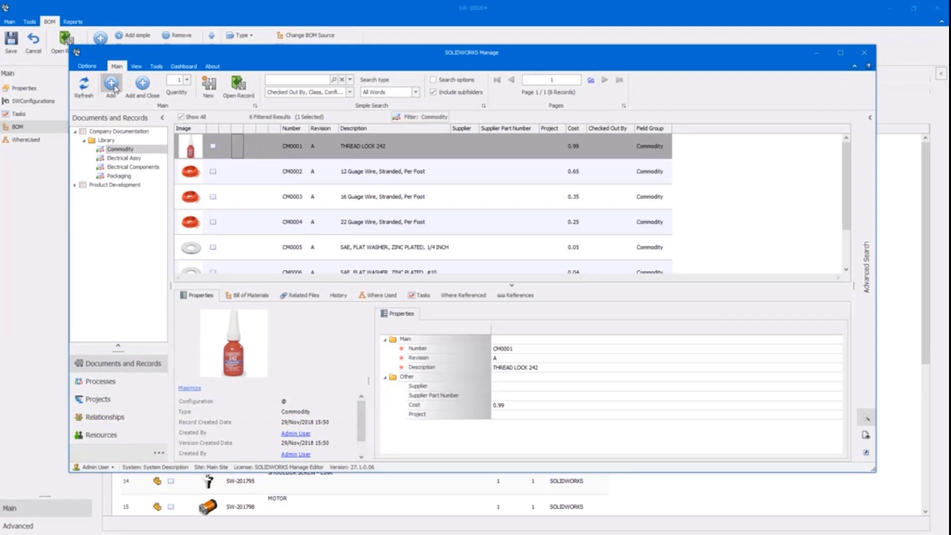
click(286, 202)
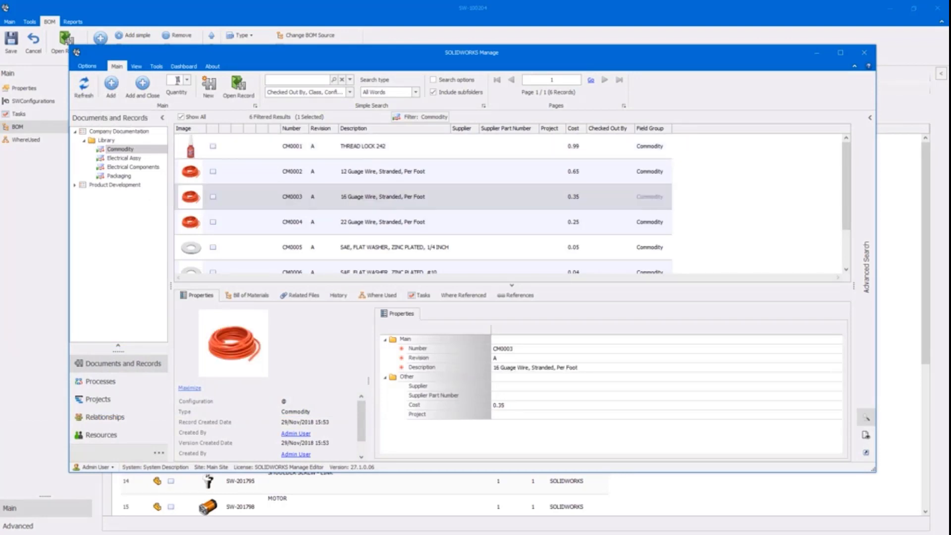
click(143, 84)
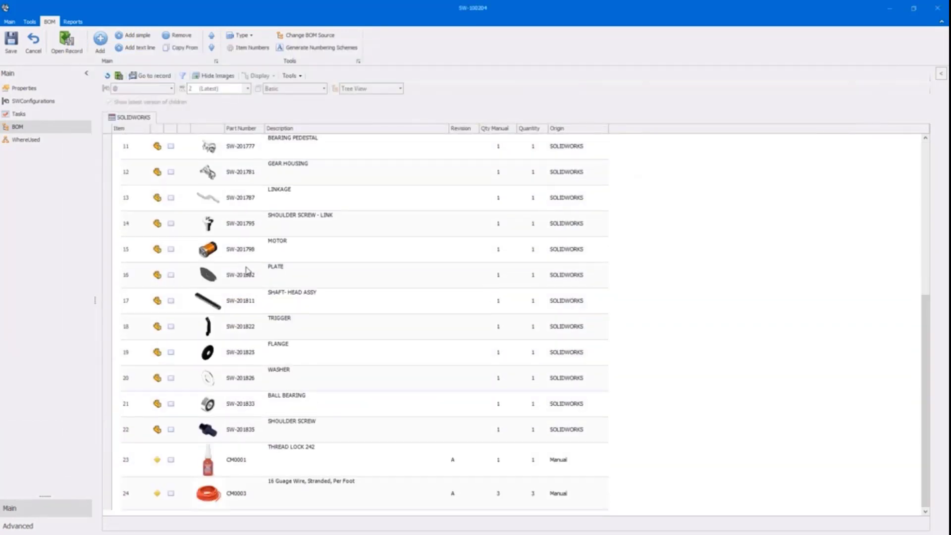
click(12, 40)
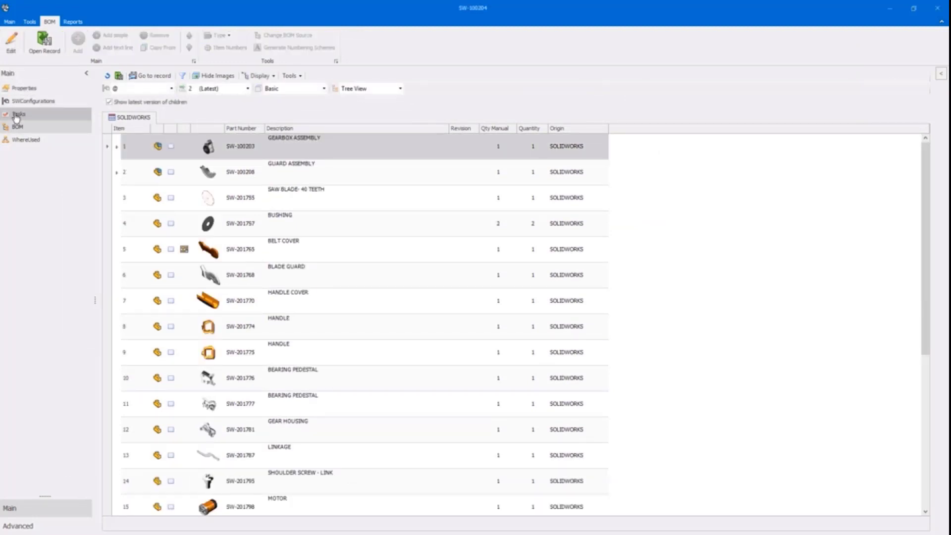
Mark task TSK000338 'Add thread lock and wire' as completed
click(17, 114)
double_click(167, 99)
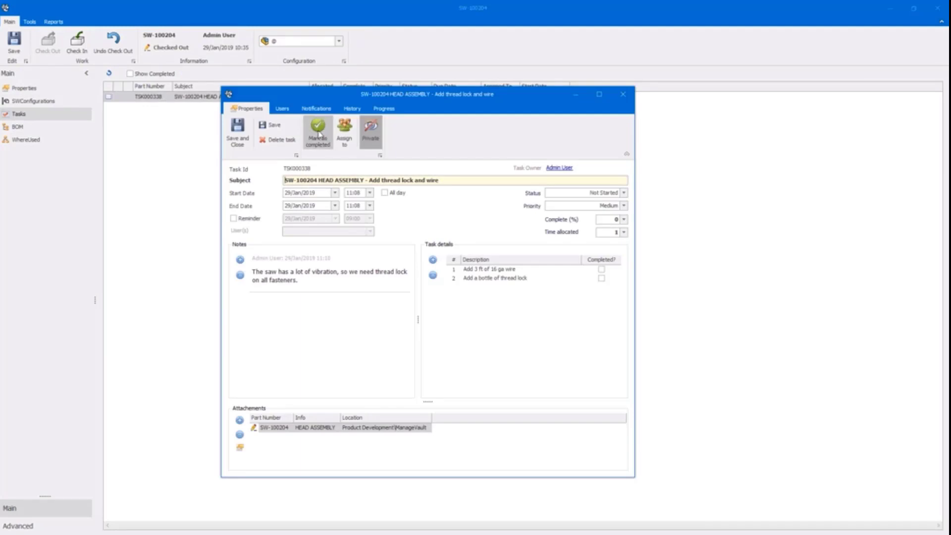
click(320, 144)
click(478, 313)
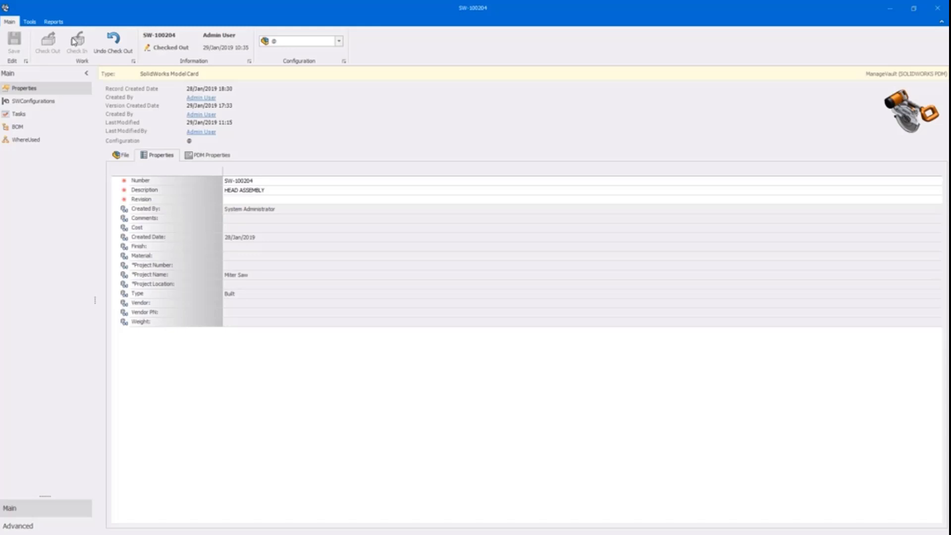
Start the head assembly check-in and enter the comment 'Updates to BOM'
click(74, 41)
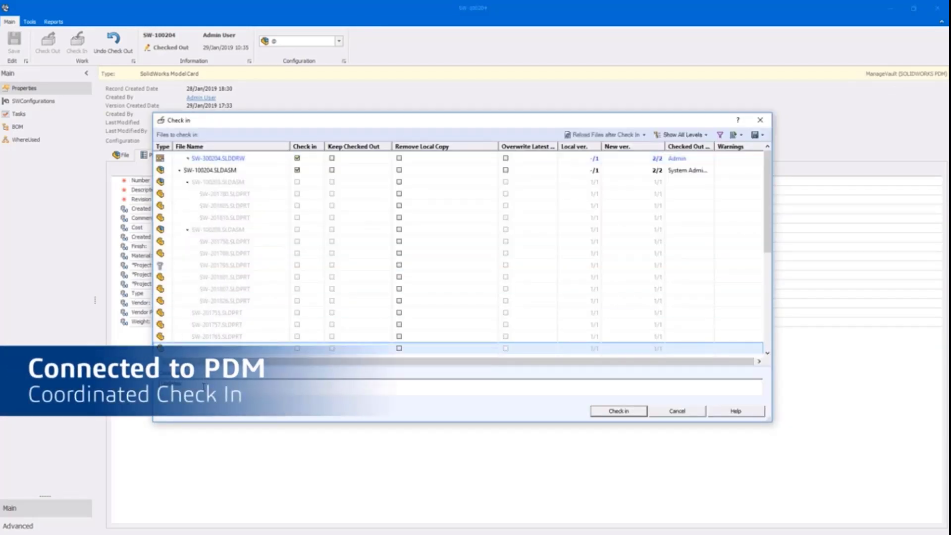
text(M)
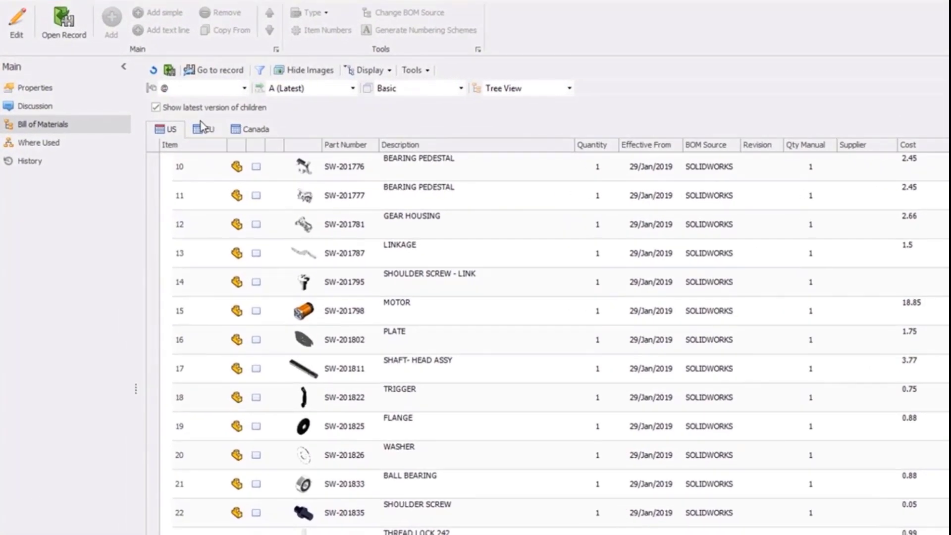
Copy all items from the US BOM into the EU BOM
click(195, 129)
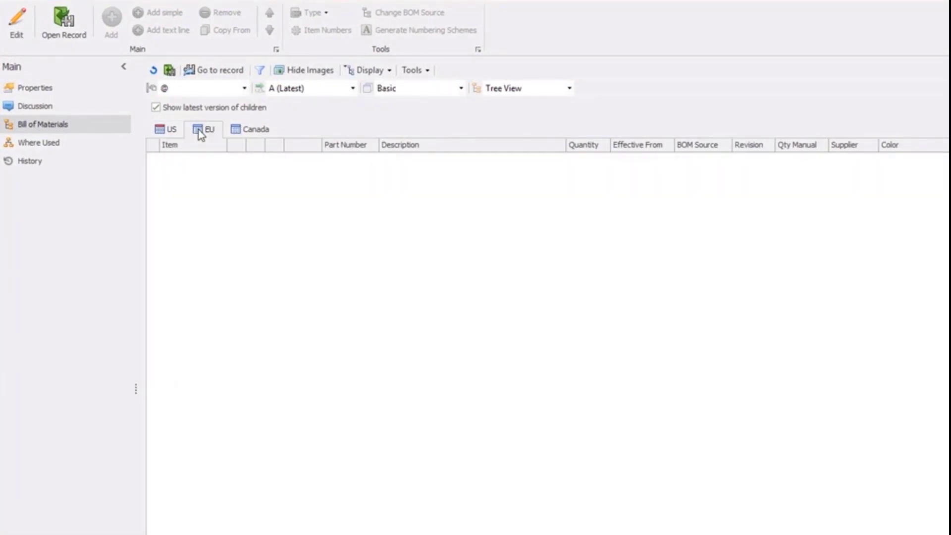
click(23, 25)
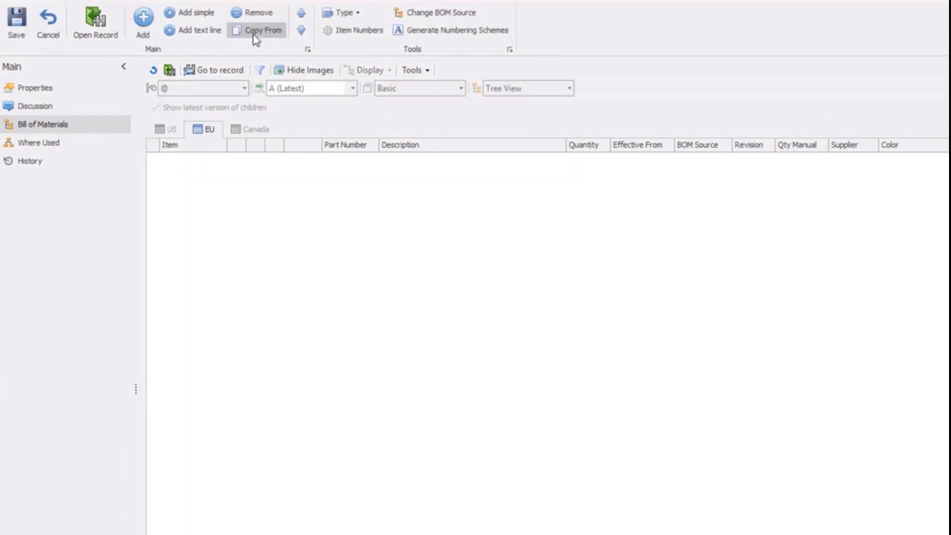
click(255, 31)
click(693, 276)
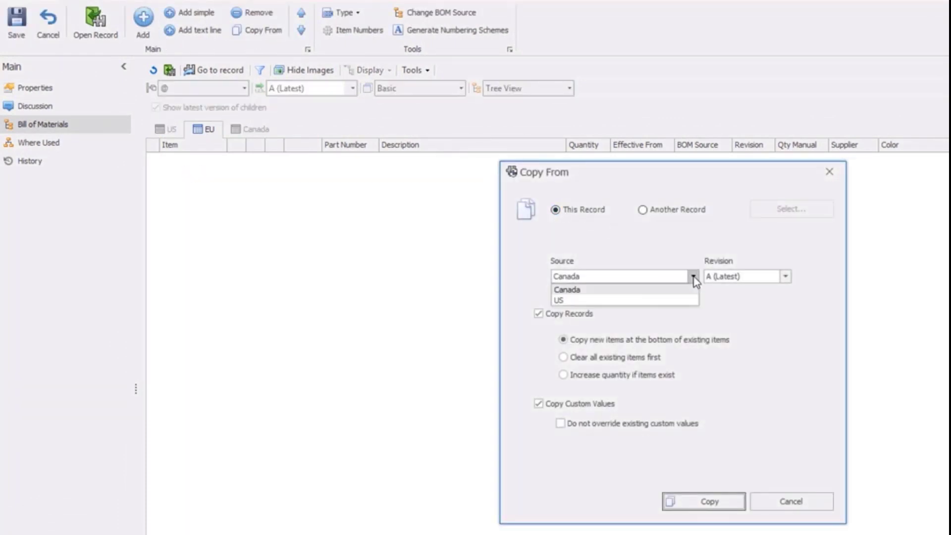
click(645, 300)
click(694, 501)
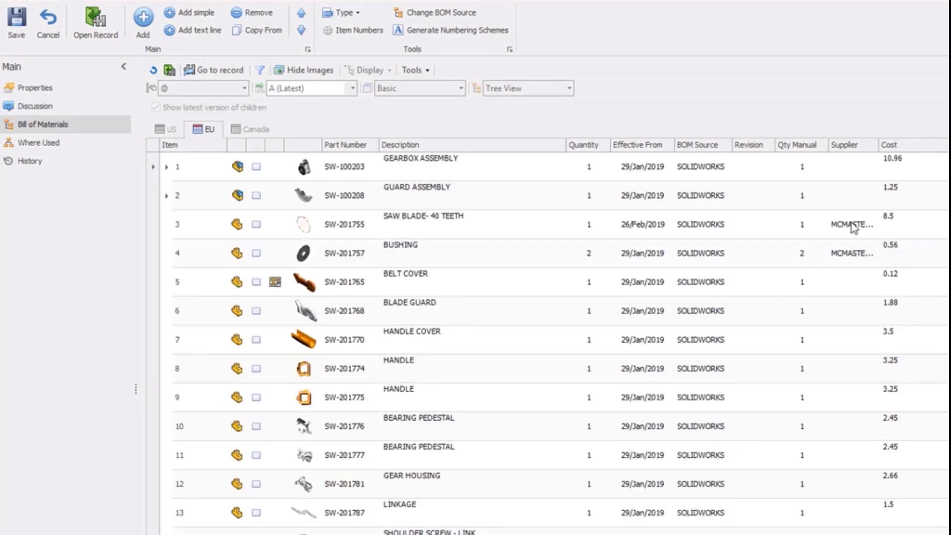
Set the saw blade's supplier to SOLIDWORKS INTERNAL and effective date to 12/Feb/2019
click(853, 227)
double_click(525, 394)
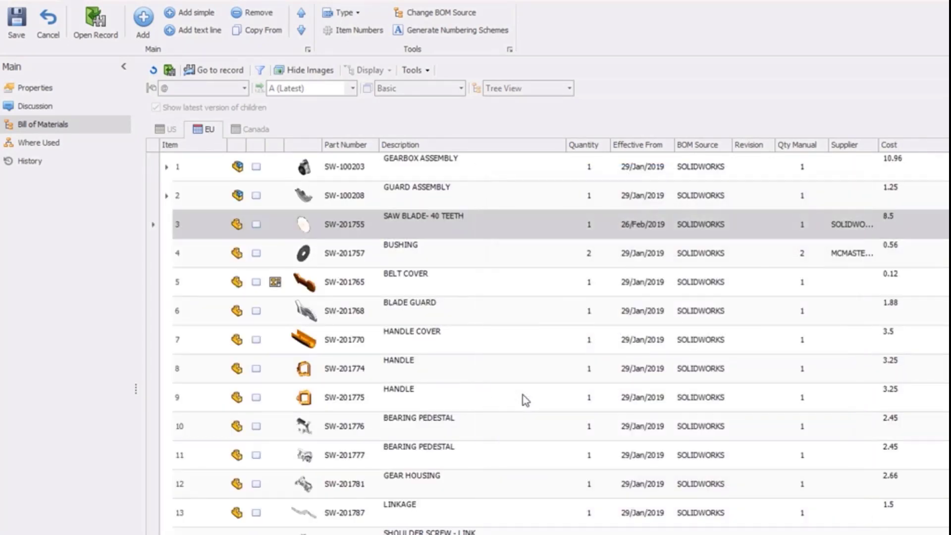
click(660, 229)
click(669, 225)
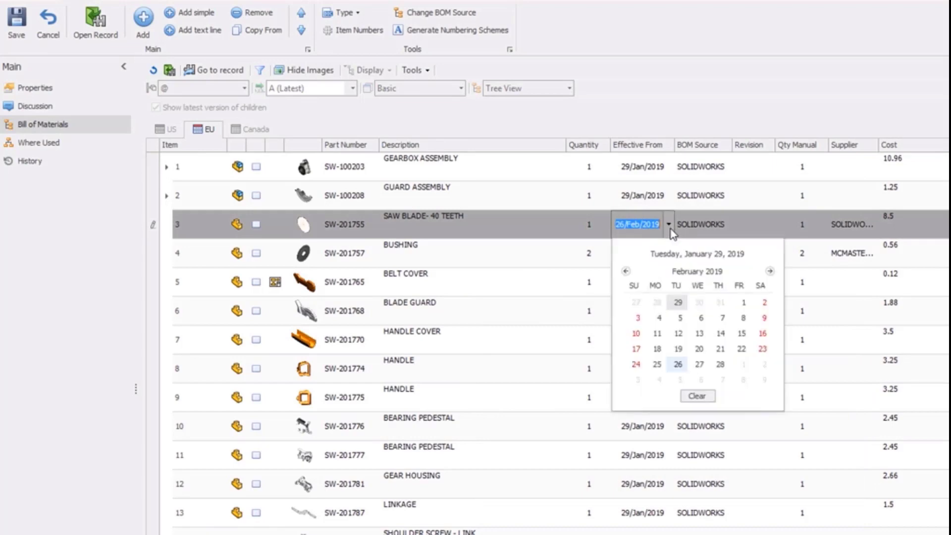
click(679, 334)
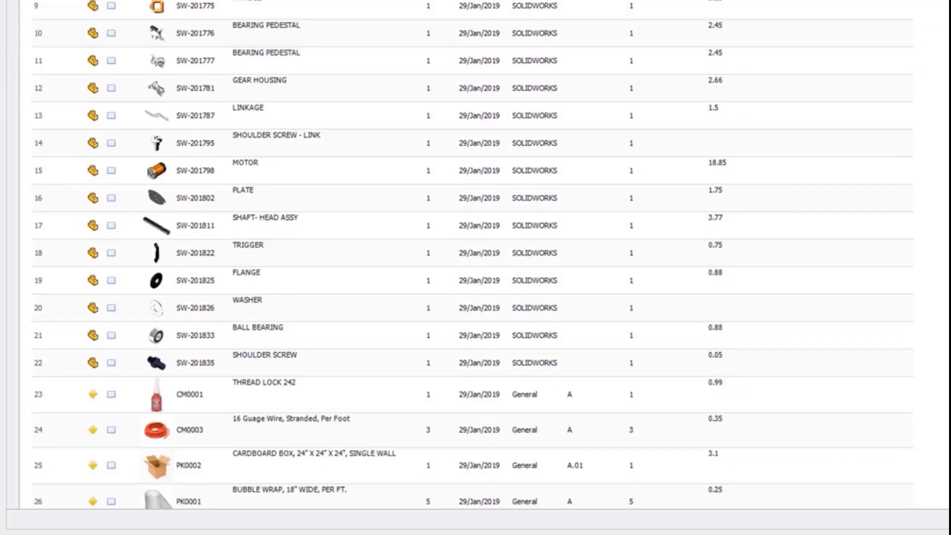
Replace the cardboard box row with Library part PK0003, found by filtering part numbers for 'PK'
scroll(595, 461, down, 1)
right_click(325, 439)
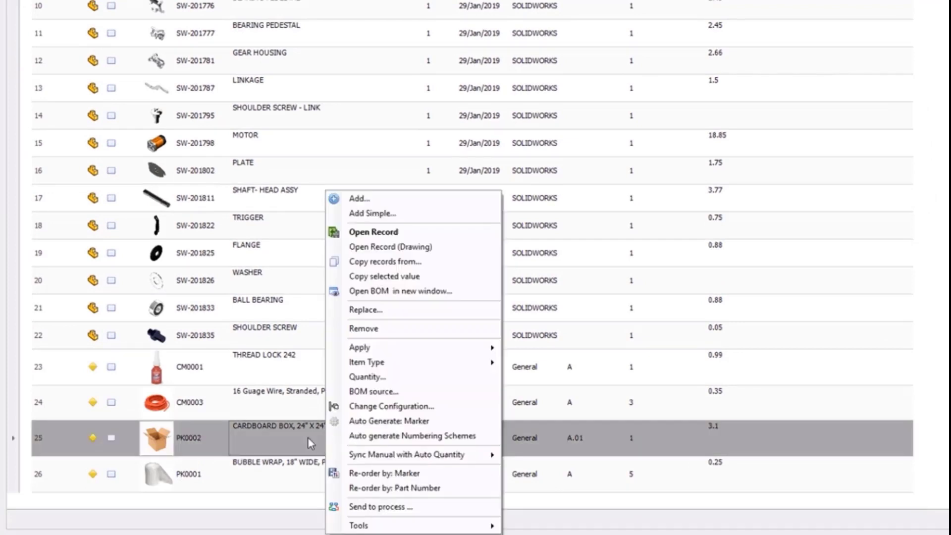
click(400, 313)
click(462, 61)
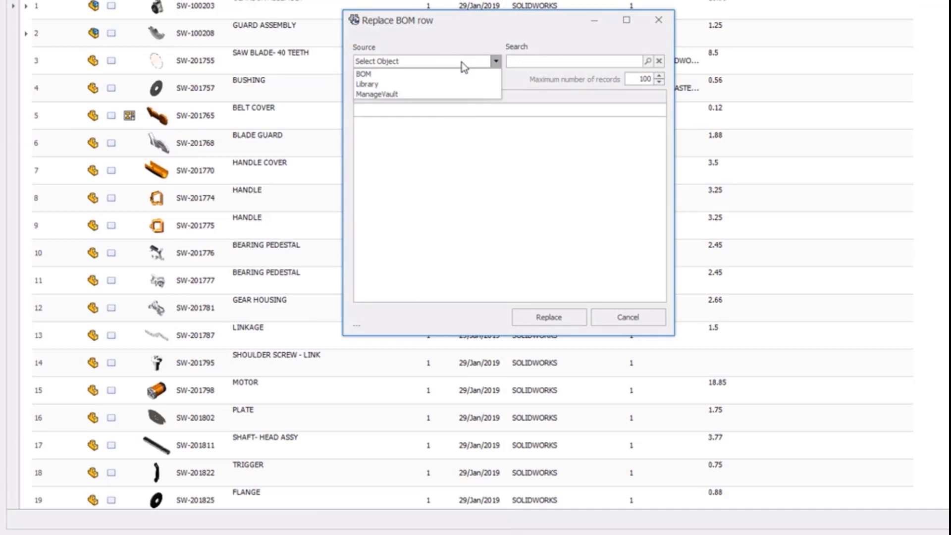
click(433, 82)
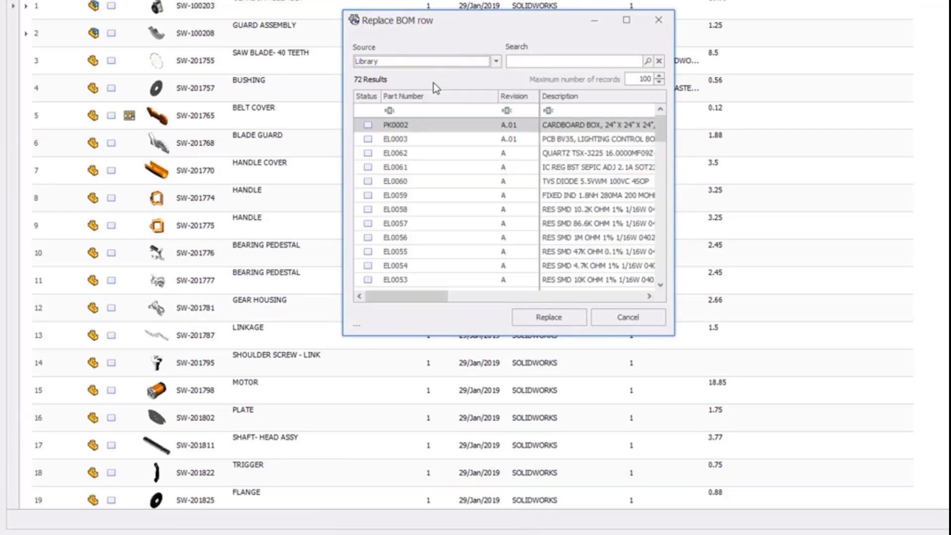
click(426, 112)
text(PK)
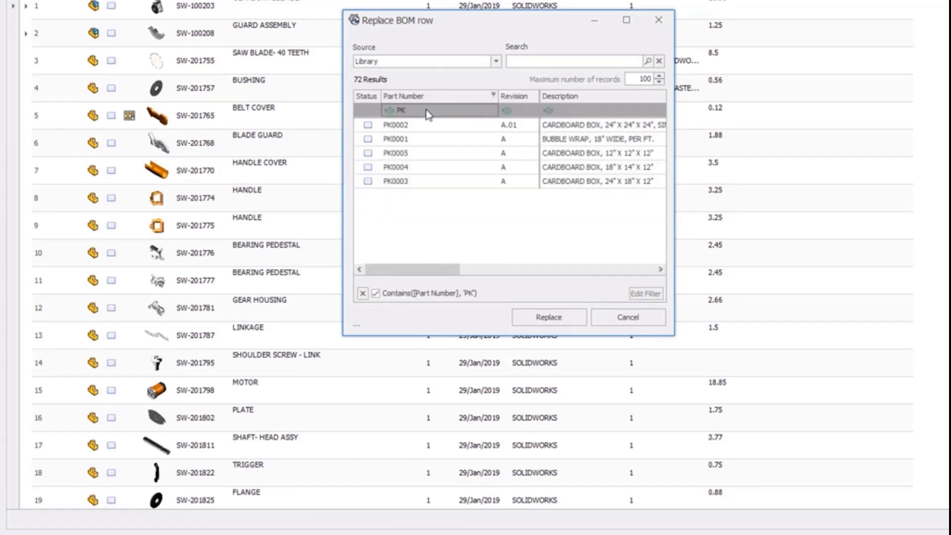
click(560, 183)
click(531, 316)
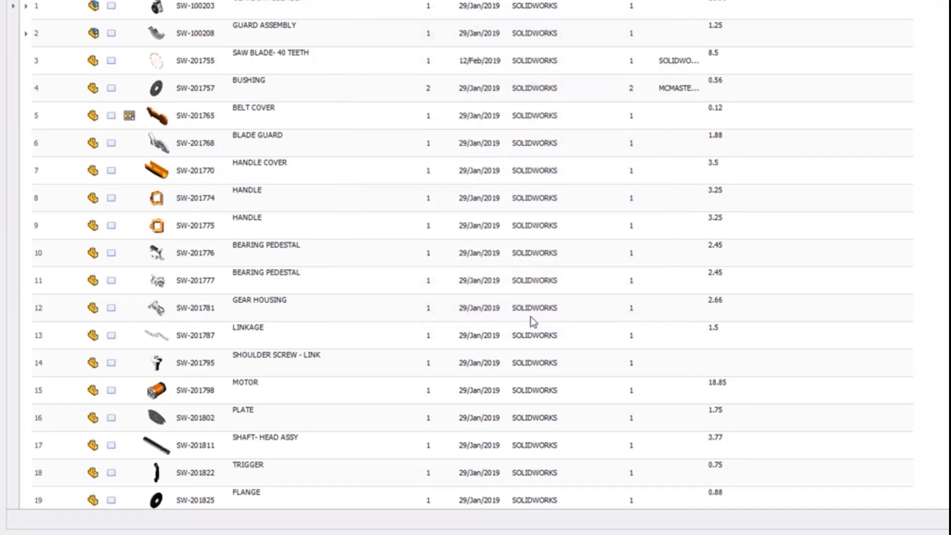
scroll(471, 268, down, 3)
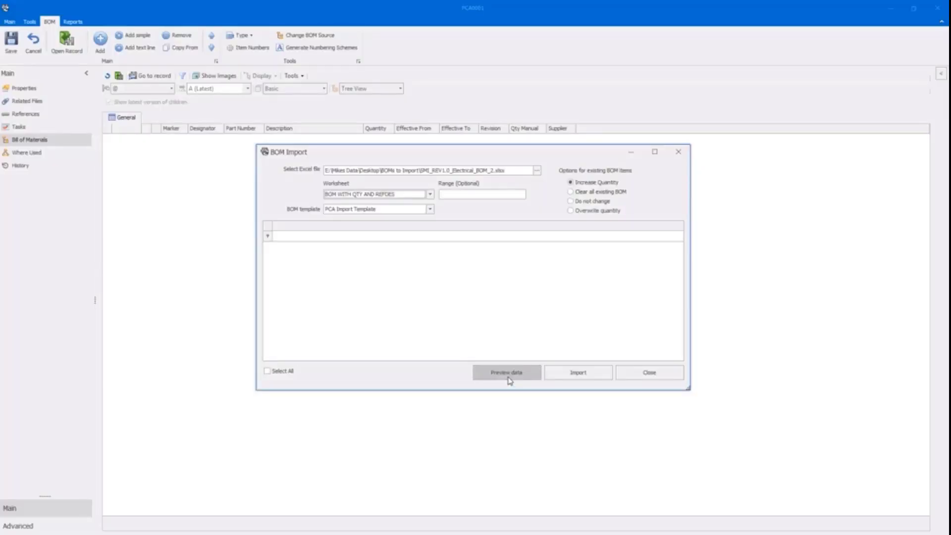
Preview and import the electrical BOM spreadsheet rows into PCA0001, then close BOM Import
click(508, 379)
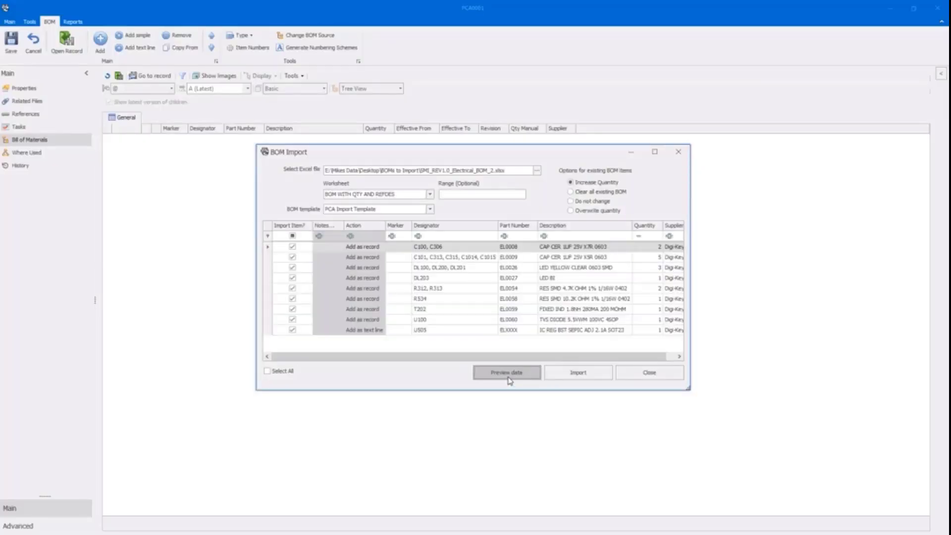
click(577, 373)
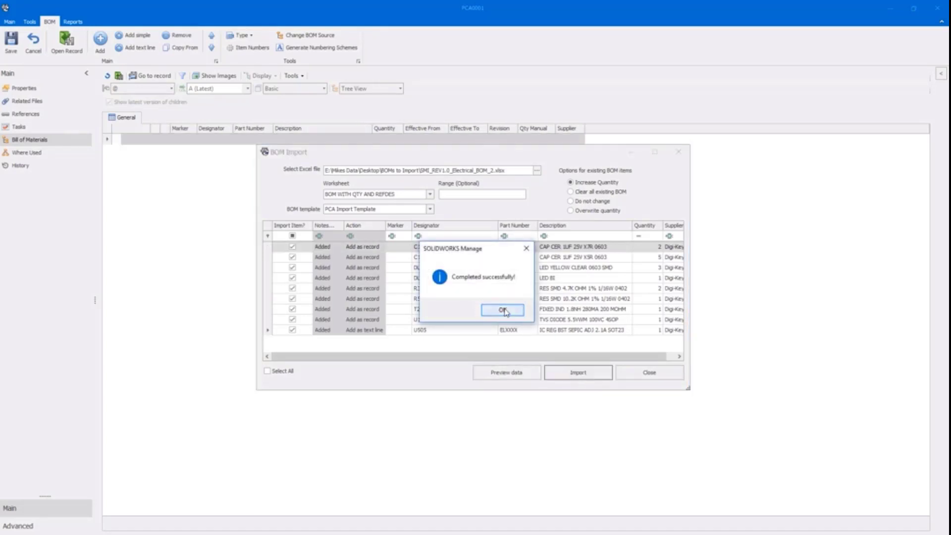
click(504, 311)
click(630, 374)
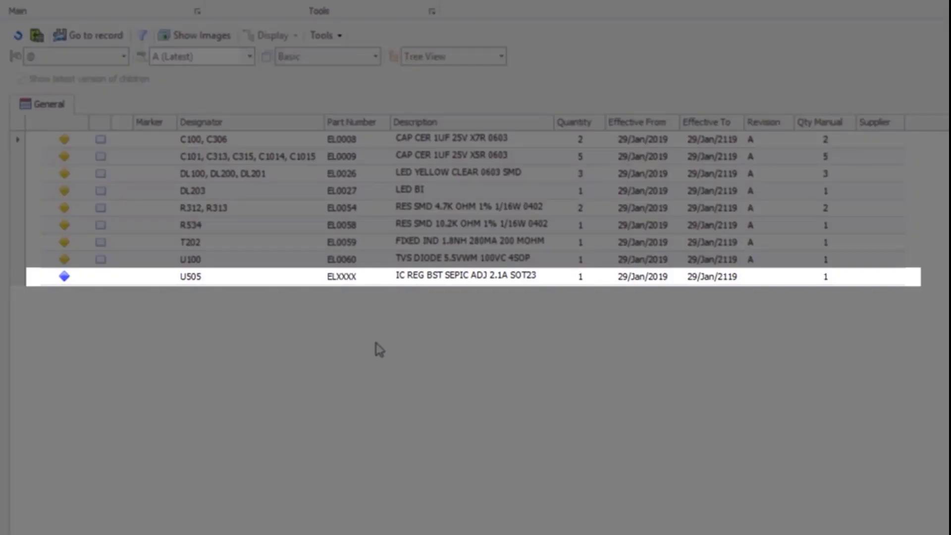
Replace the U505 row with EL0061, found by searching 'ic reg'
right_click(353, 282)
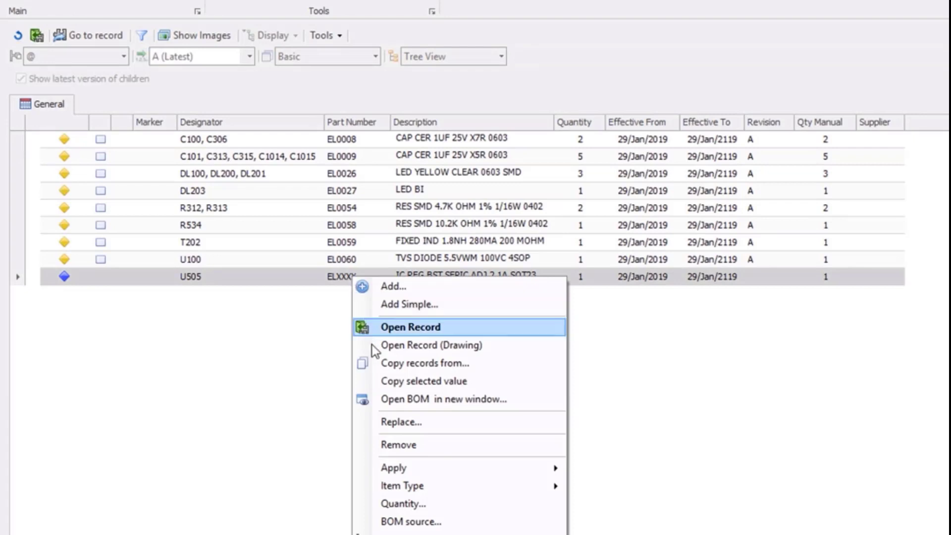
click(387, 425)
text(ic reg)
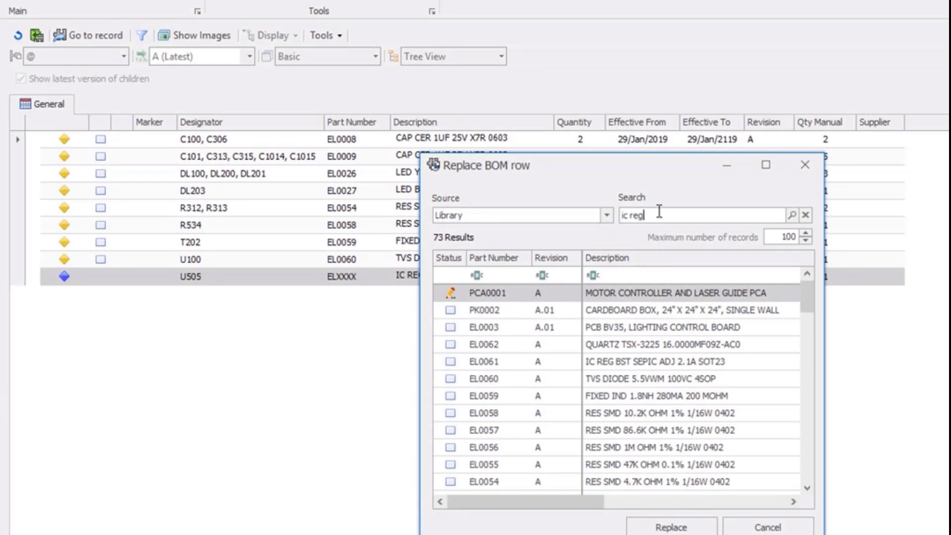
key(Return)
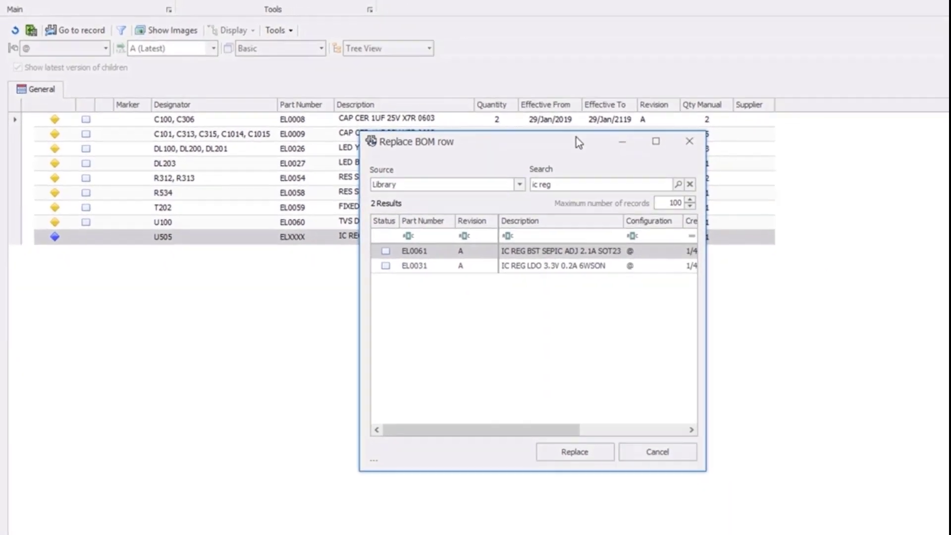
drag(576, 138, 486, 248)
click(487, 346)
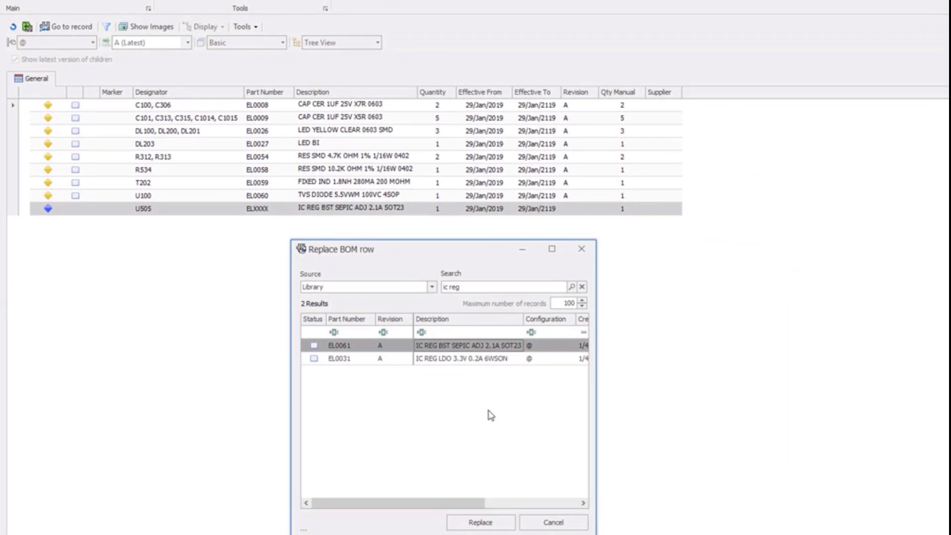
click(484, 523)
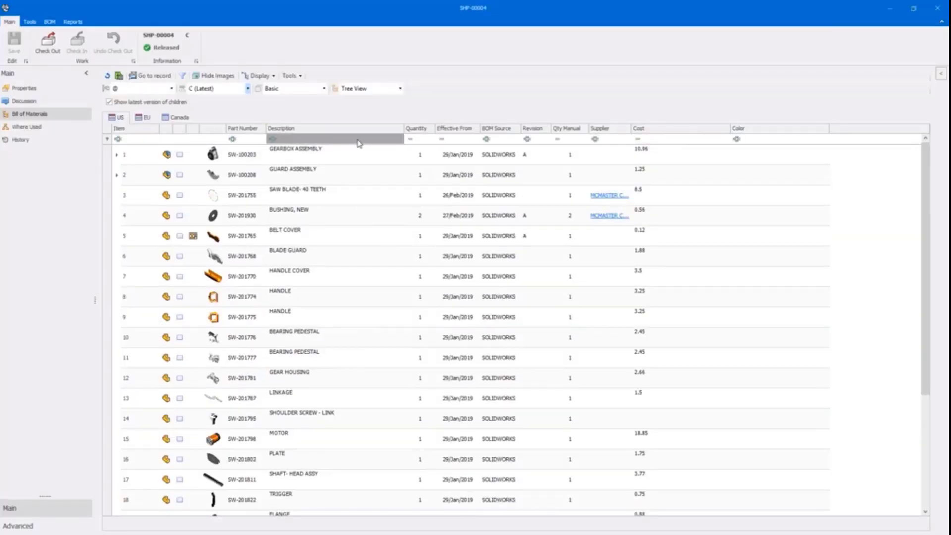
Filter the Description column by 'bear', then clear that filter
text(bear)
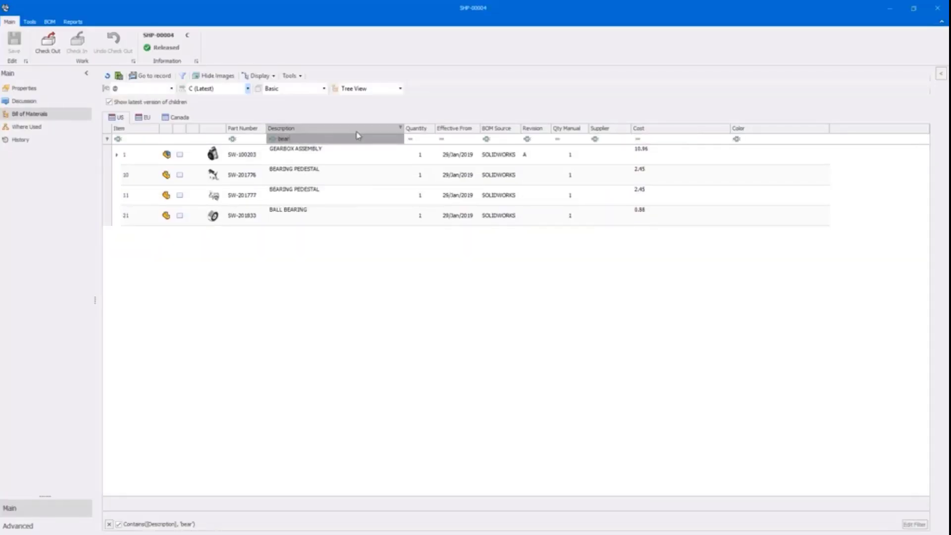
right_click(357, 132)
click(367, 214)
Filter the Cost column to values greater than 3 and open BOM Compare
click(639, 140)
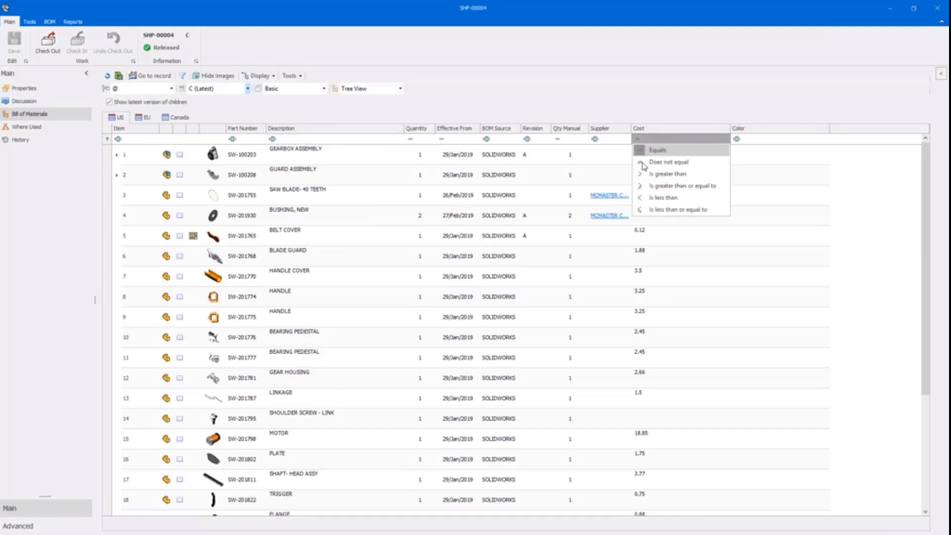
click(654, 166)
text(3)
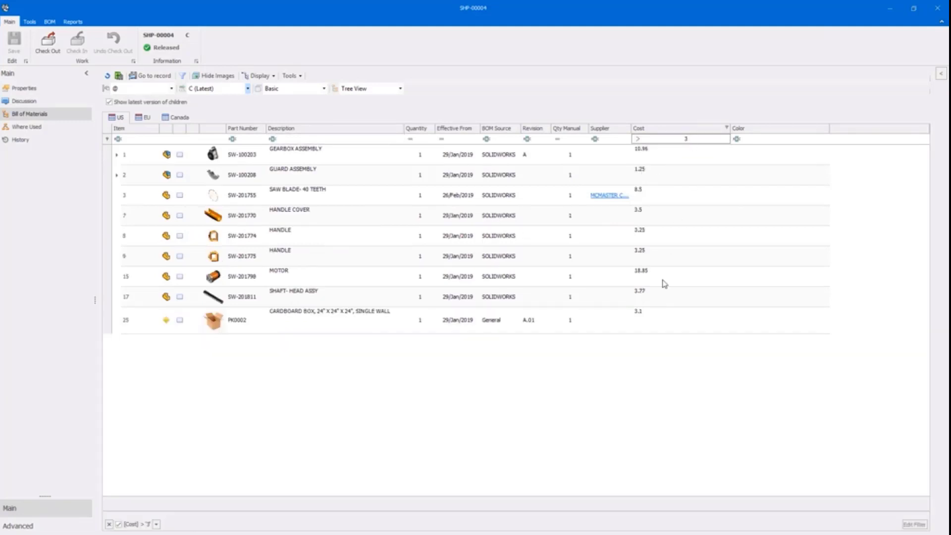
click(291, 75)
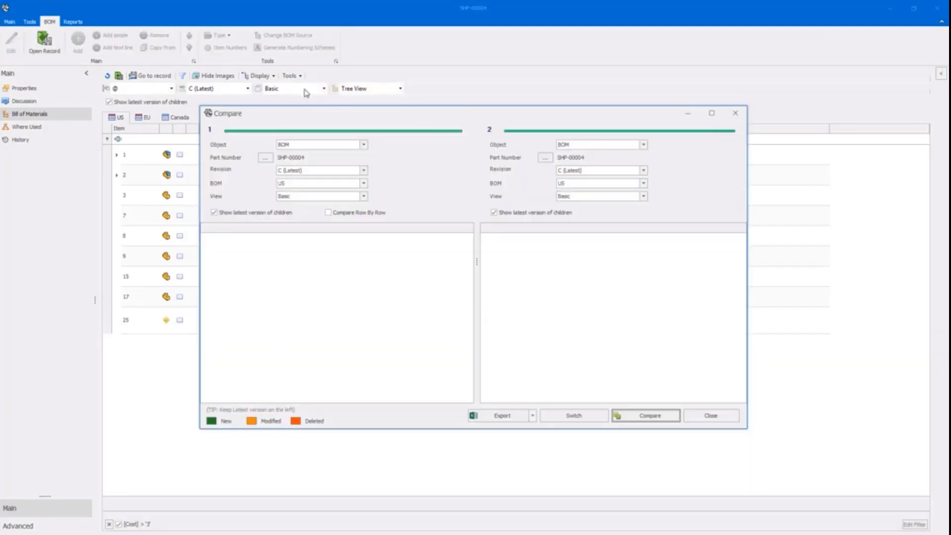
Maximize the Compare window and compare revision C against revision B
click(712, 113)
click(603, 62)
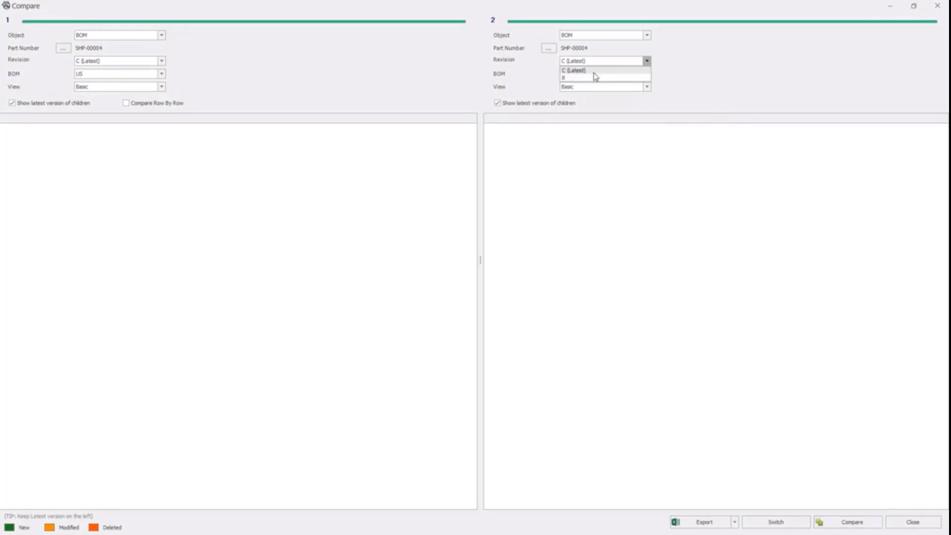
click(843, 518)
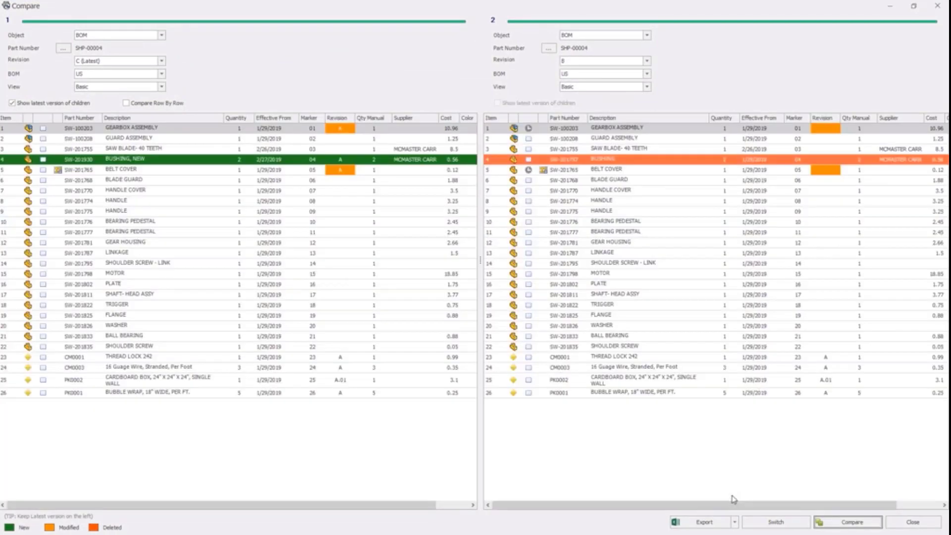
Compare the US BOM against the EU BOM at revision C
click(622, 61)
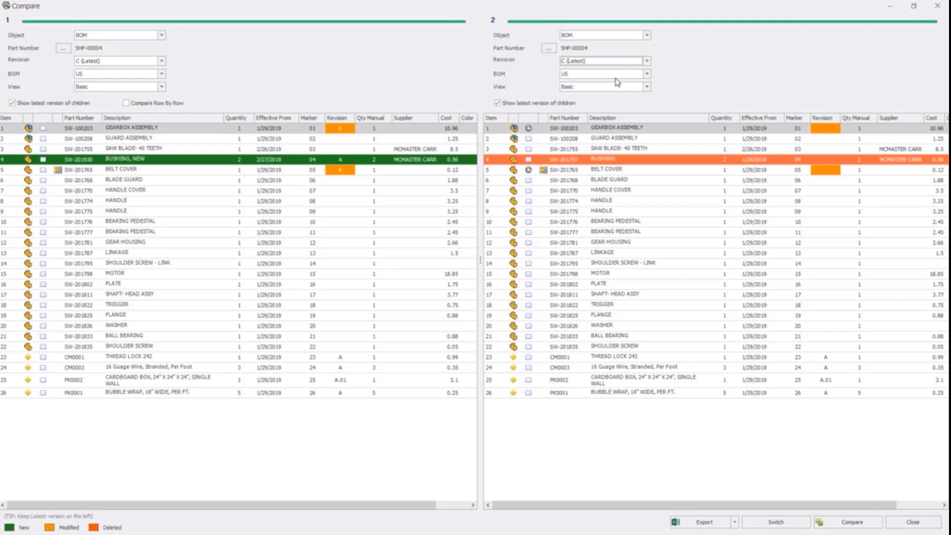
click(604, 74)
click(605, 92)
click(852, 520)
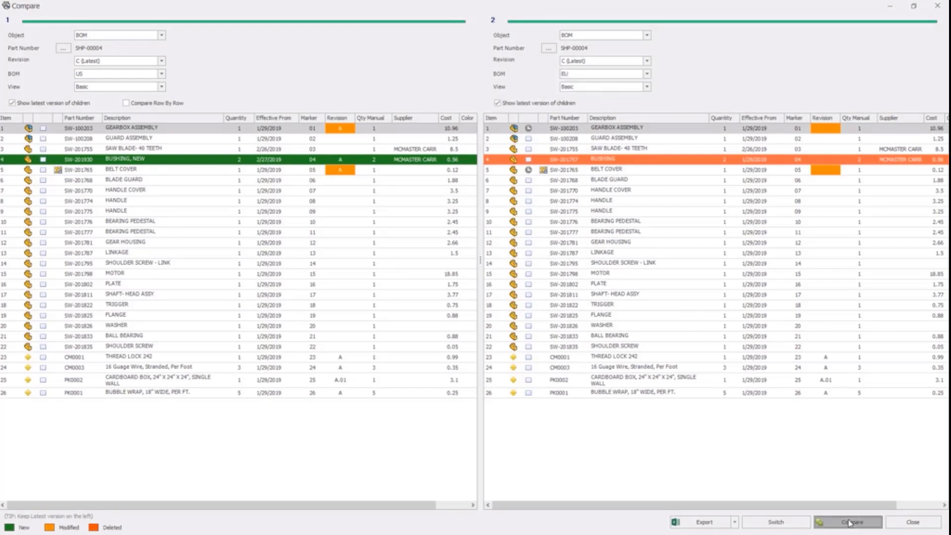
Compare against the SW-100204 assembly BOM from ManageVault
click(609, 33)
click(587, 115)
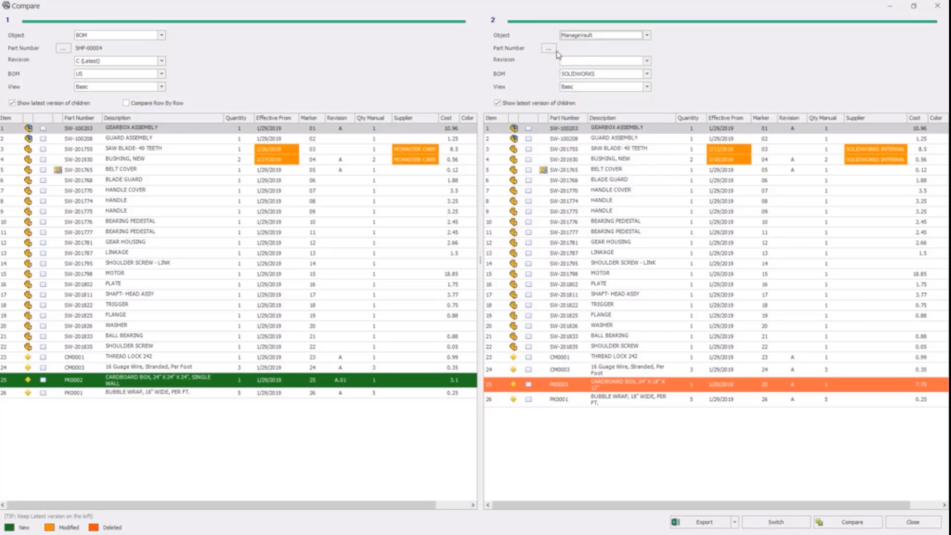
click(549, 49)
text(204)
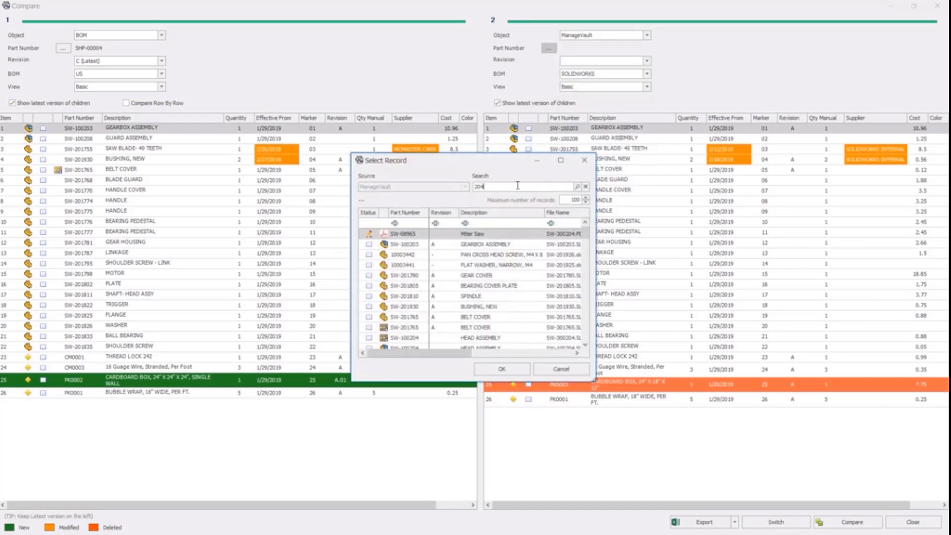
click(471, 255)
click(490, 369)
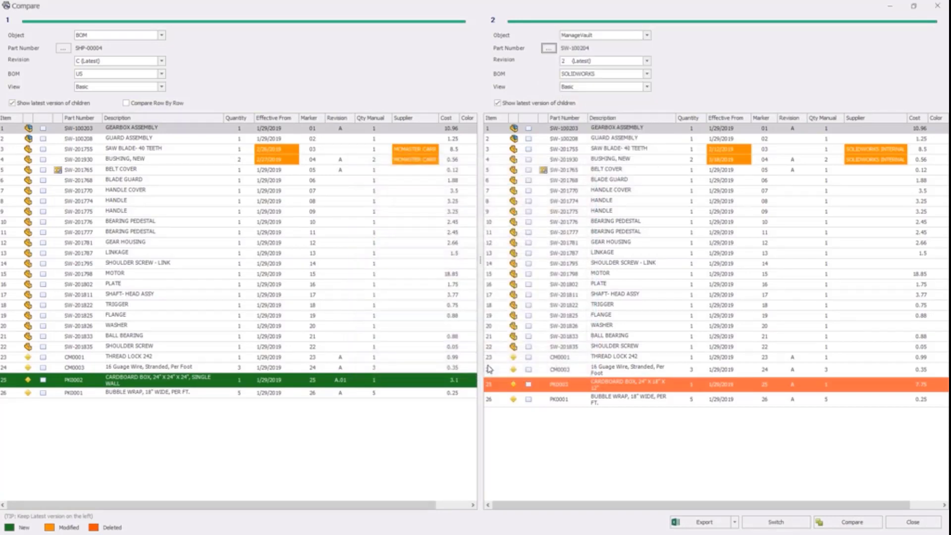
click(832, 521)
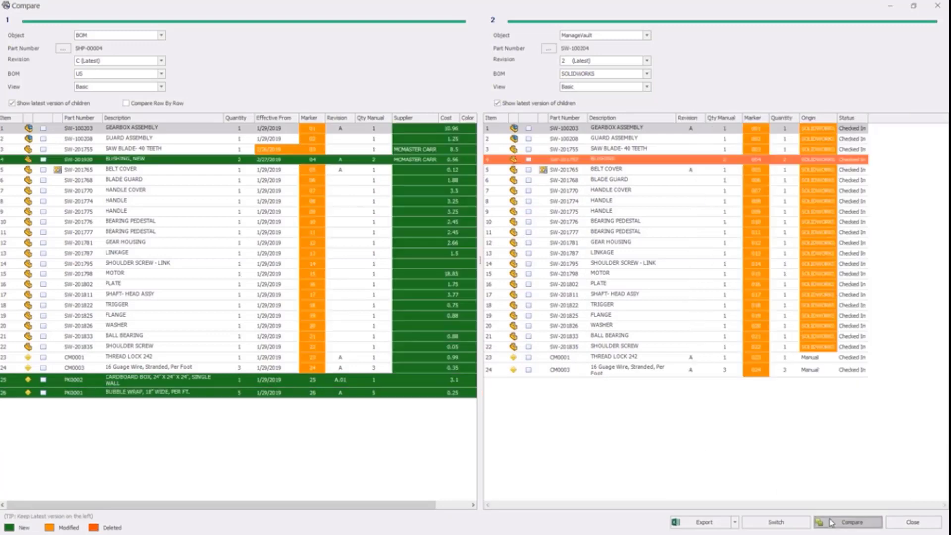